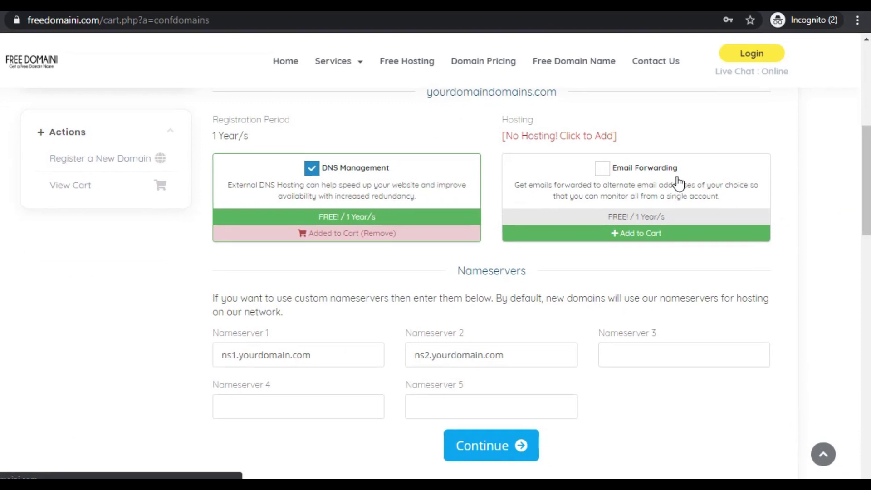
- Add free Email Forwarding to the yourdomaindomains.com registration, continue to the cart and proceed to checkout
{"action": "left_click", "coordinate": [648, 182]}
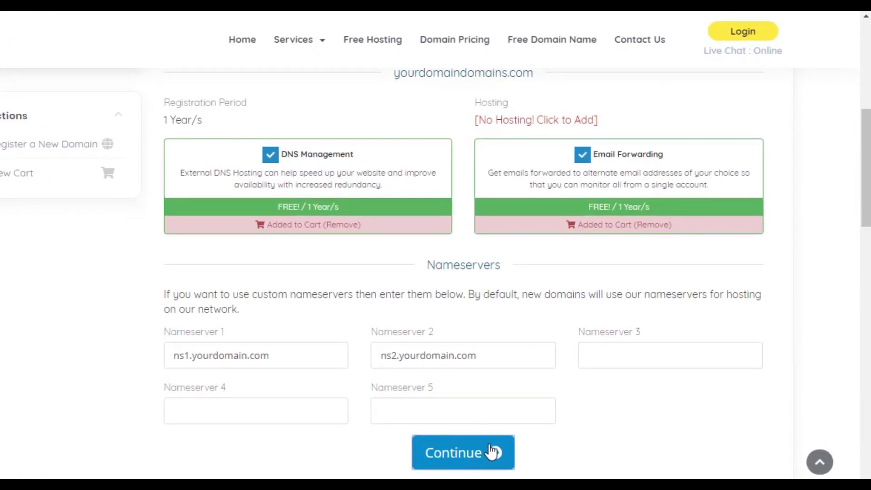
{"action": "left_click", "coordinate": [485, 439]}
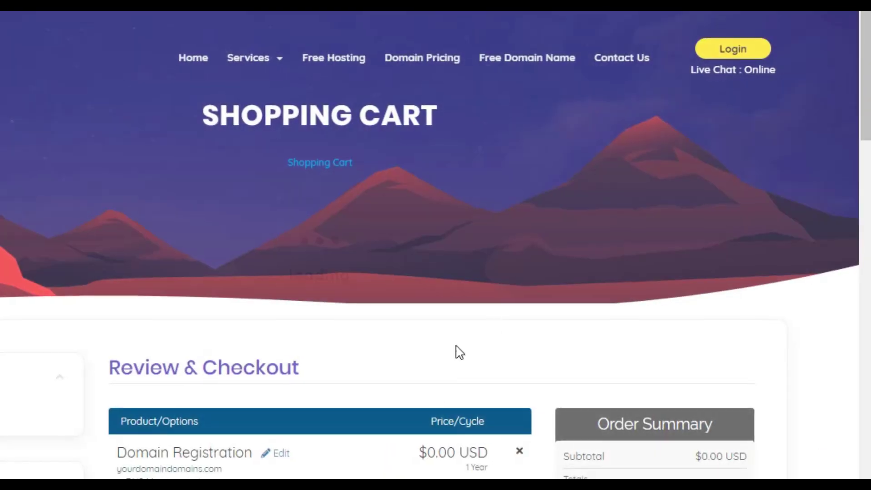
{"action": "scroll", "coordinate": [436, 272], "scroll_direction": "down", "scroll_amount": 5}
{"action": "scroll", "coordinate": [815, 178], "scroll_direction": "down", "scroll_amount": 2}
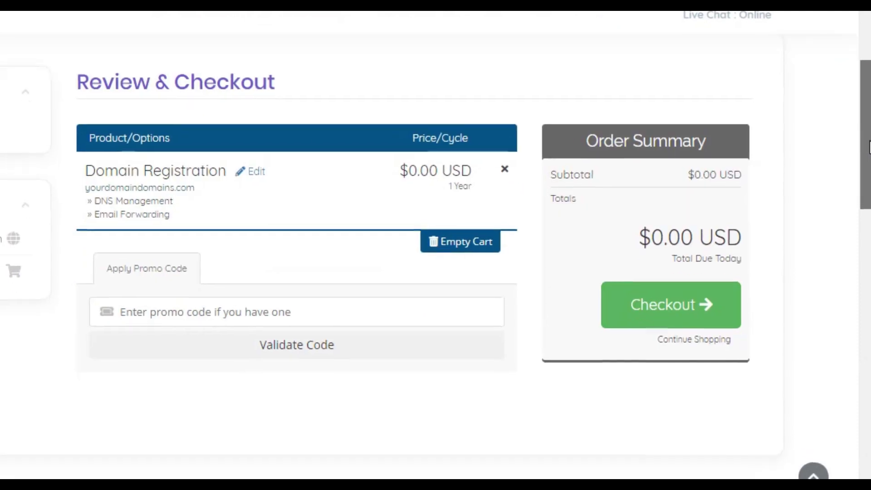
{"action": "scroll", "coordinate": [815, 179], "scroll_direction": "down", "scroll_amount": 1}
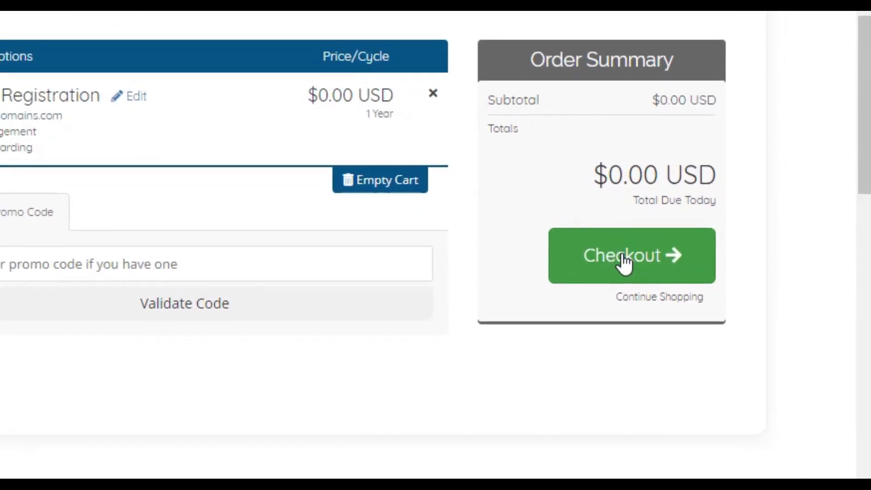
{"action": "left_click", "coordinate": [626, 262]}
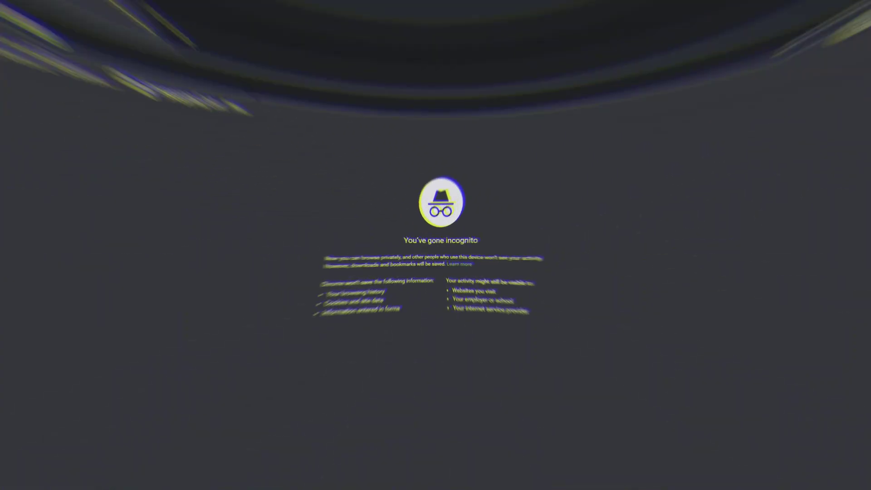
{"action": "type", "text": "https://freedomaini.com/"}
{"action": "key", "text": "Return"}
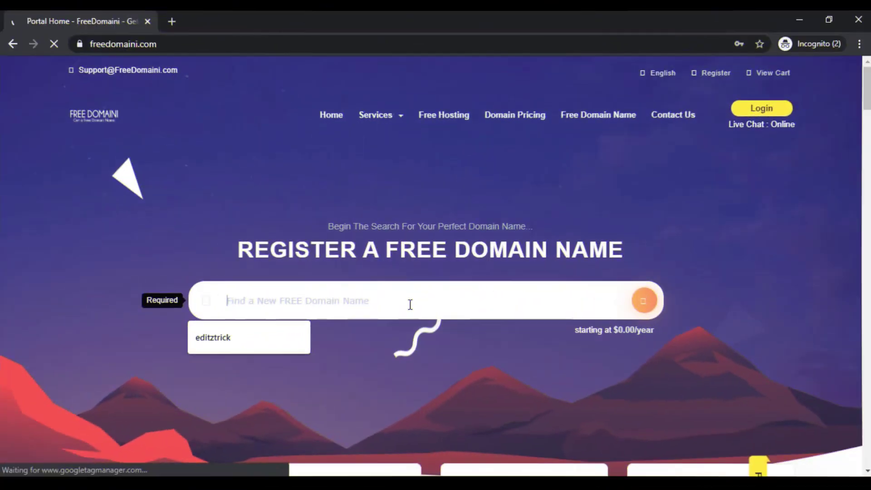
{"action": "type", "text": "yo"}
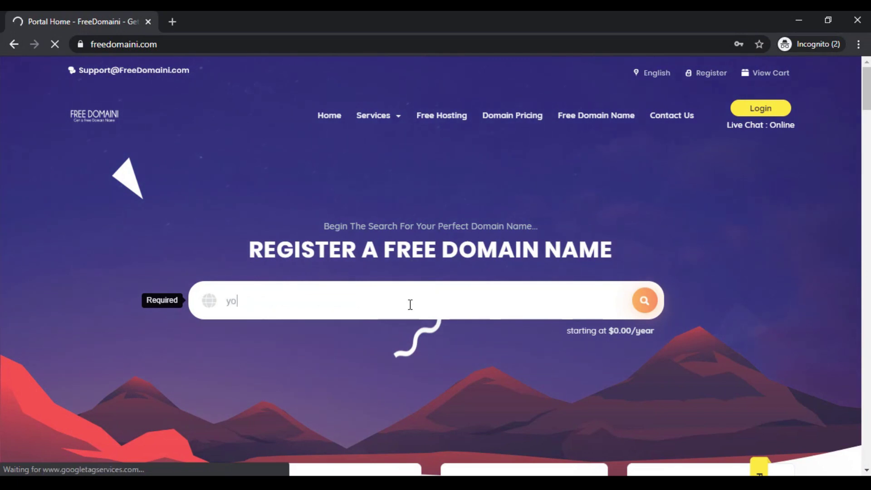
{"action": "type", "text": "urDO"}
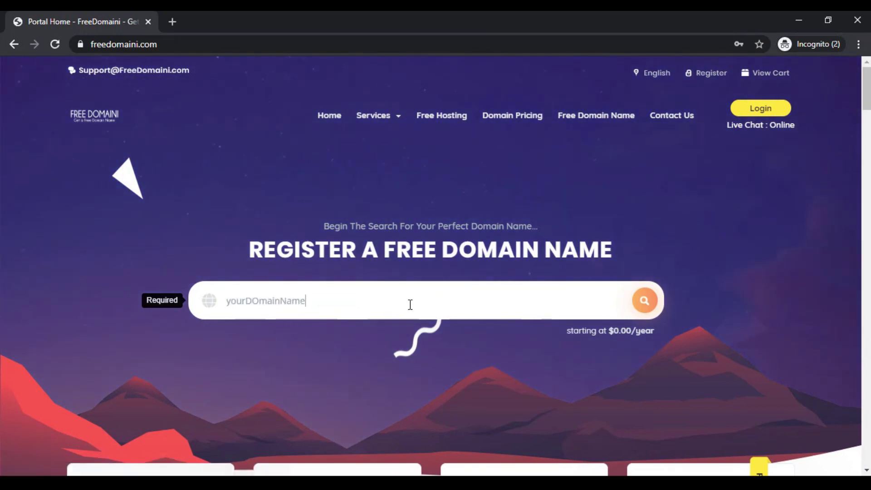
{"action": "type", "text": "mainName"}
{"action": "key", "text": "Return"}
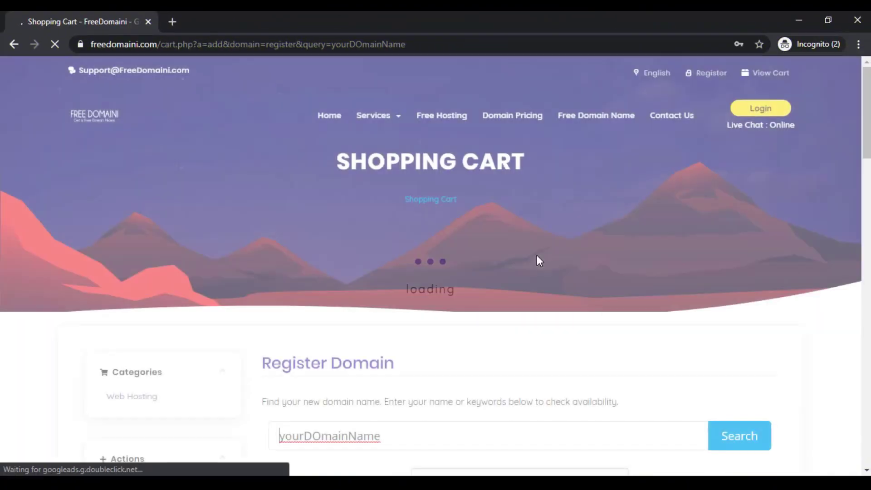
- Try to run the availability search by entering the verification code shown in the image
{"action": "left_click_drag", "start_coordinate": [867, 150], "coordinate": [867, 216]}
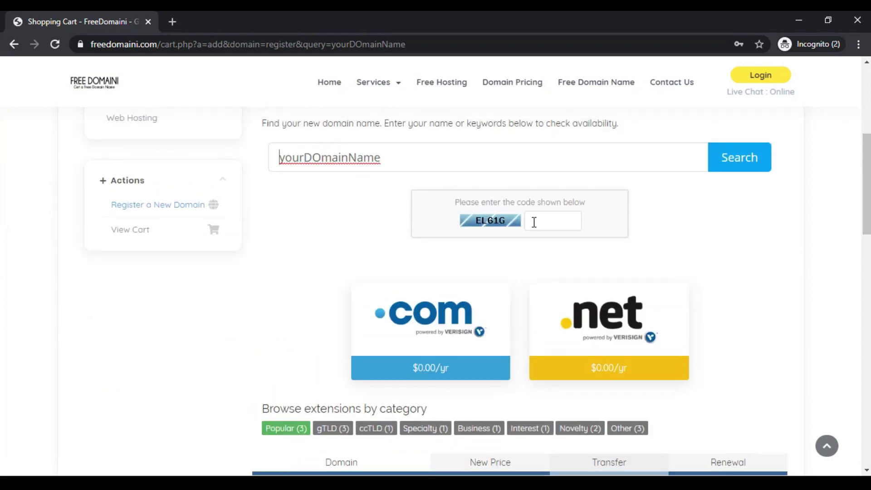
{"action": "left_click", "coordinate": [567, 220]}
{"action": "type", "text": "E"}
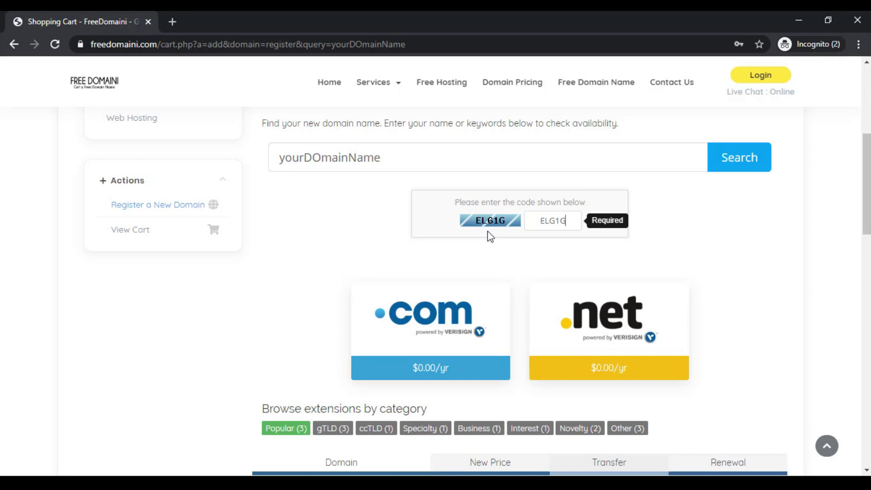
{"action": "left_click", "coordinate": [744, 163]}
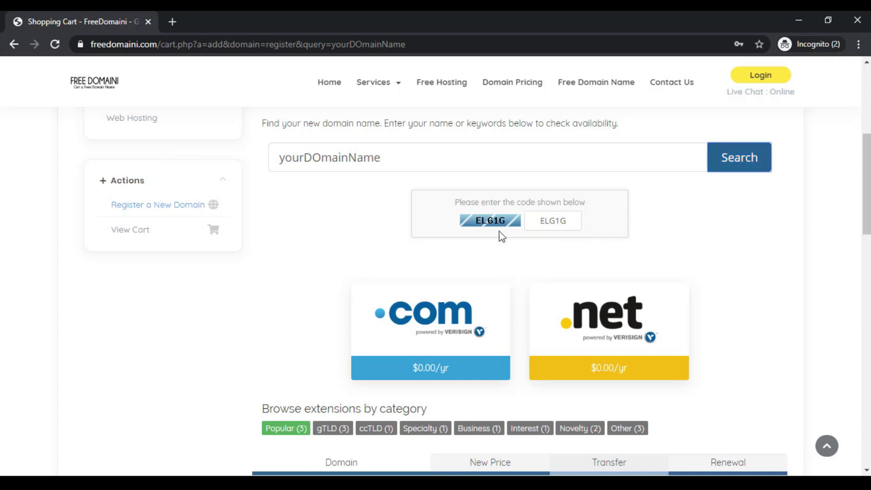
- Replace the verification code with the newly shown one and rerun the yourDOmainName search, repeating with each new image
{"action": "double_click", "coordinate": [560, 225]}
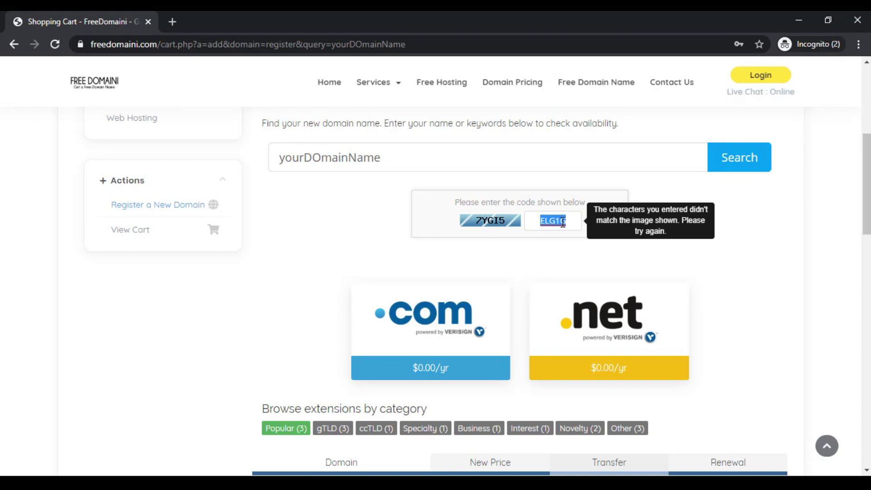
{"action": "type", "text": "Z"}
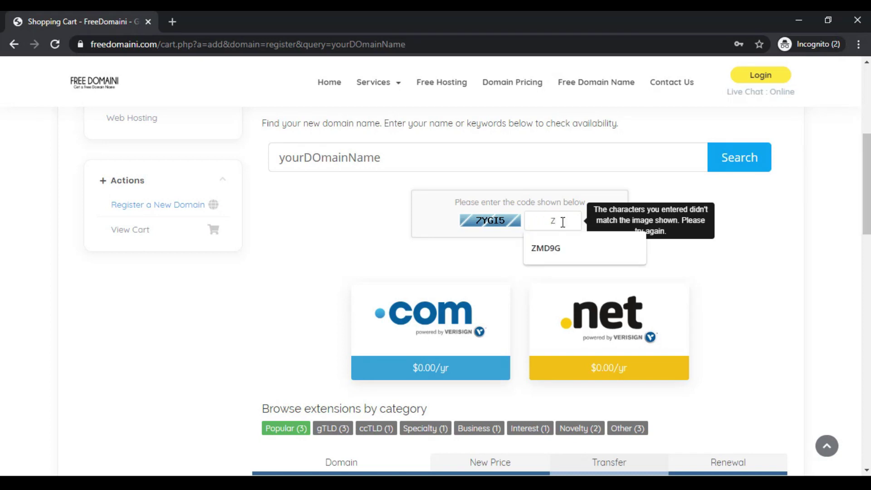
{"action": "type", "text": "YGI5"}
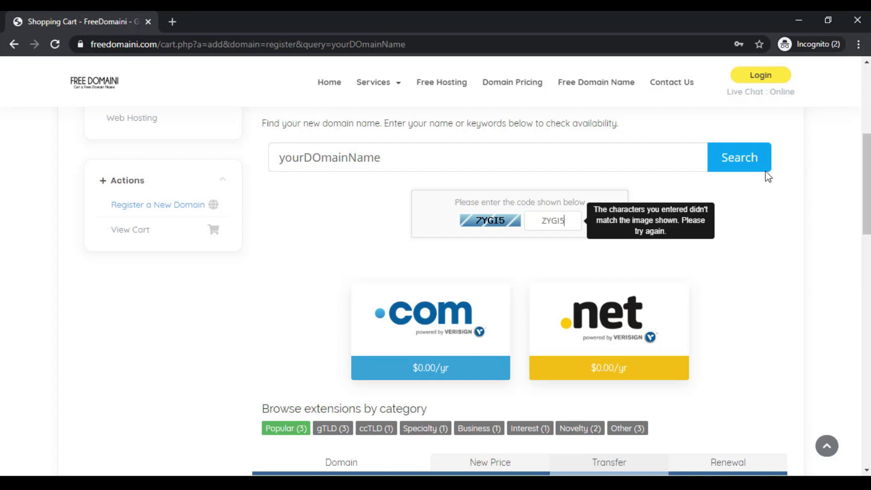
{"action": "left_click", "coordinate": [735, 169]}
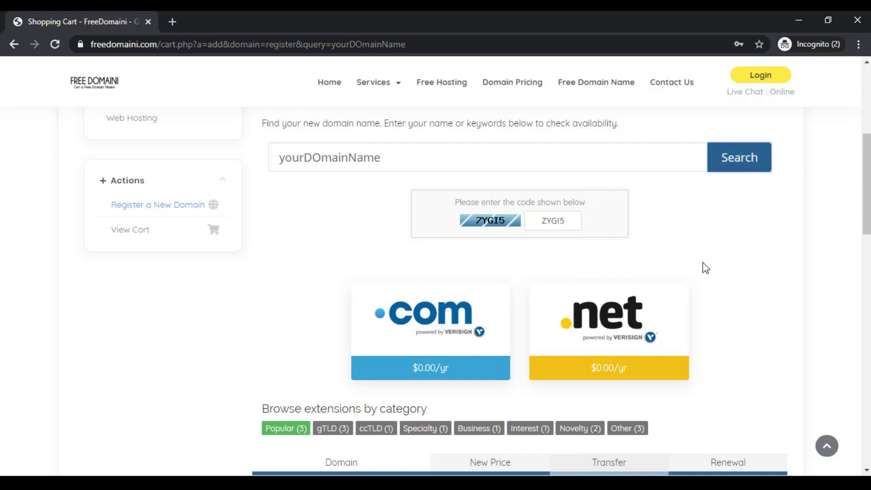
{"action": "left_click", "coordinate": [571, 222]}
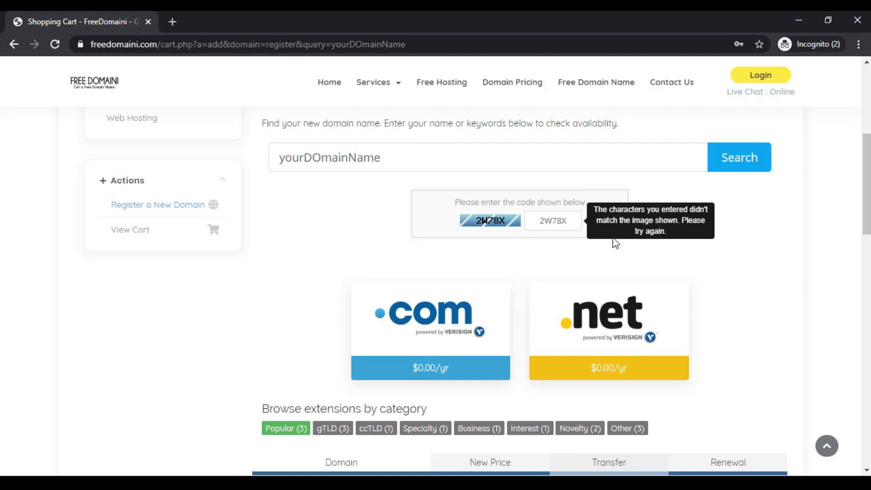
{"action": "left_click", "coordinate": [741, 168]}
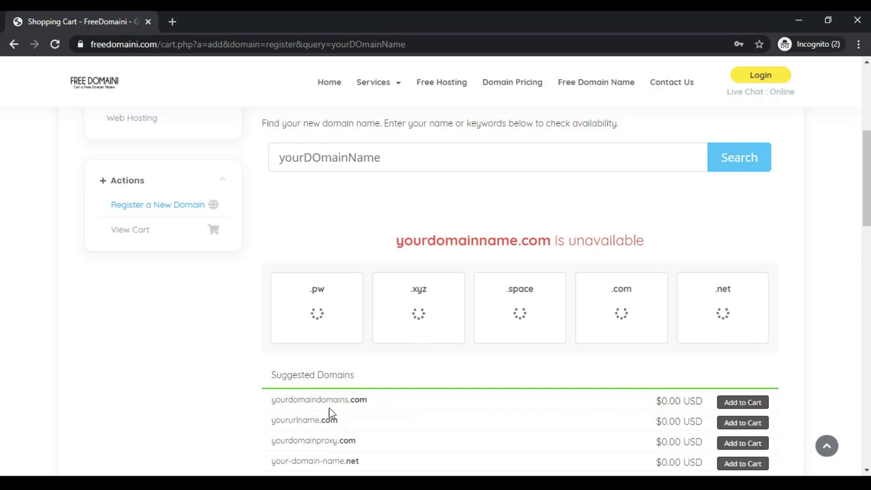
- Add the suggested domain yourdomaindomains.com to the cart and go on to its domain configuration
{"action": "scroll", "coordinate": [330, 412], "scroll_direction": "down", "scroll_amount": 4}
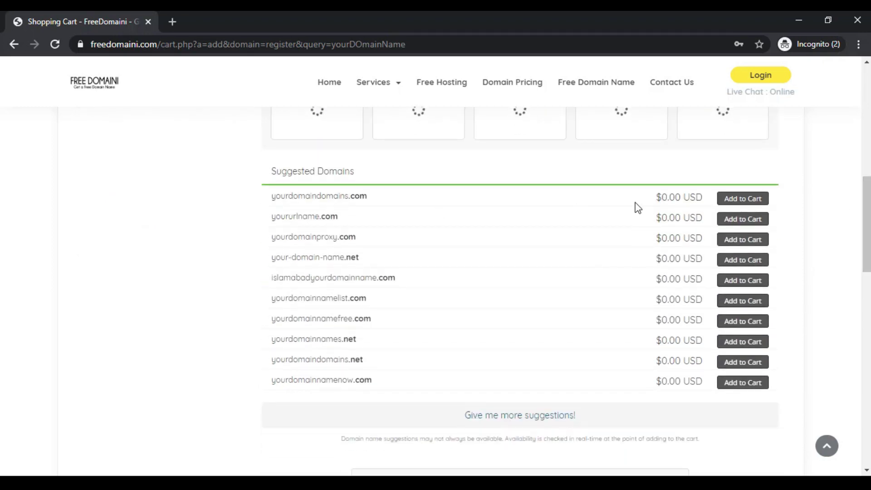
{"action": "left_click", "coordinate": [734, 198]}
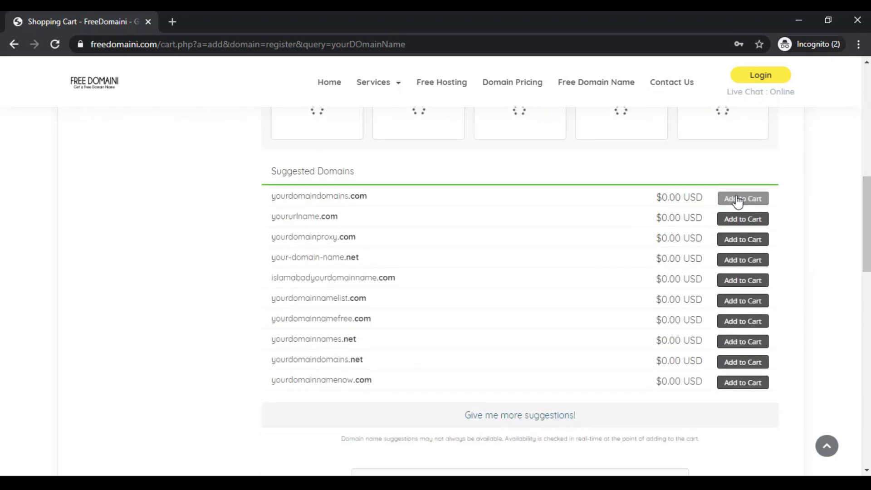
{"action": "double_click", "coordinate": [299, 198]}
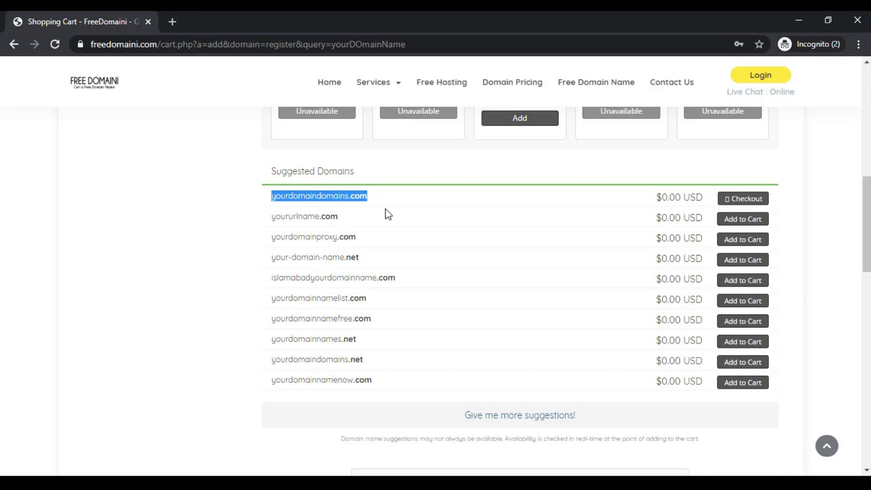
{"action": "left_click", "coordinate": [740, 199]}
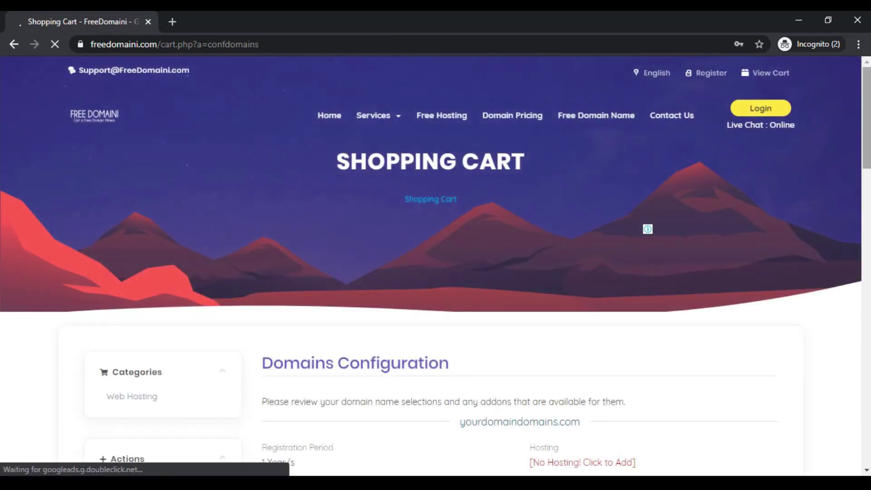
- Add the free DNS Management and Email Forwarding options to the domain, keep the default nameservers and continue
{"action": "scroll", "coordinate": [647, 227], "scroll_direction": "down", "scroll_amount": 7}
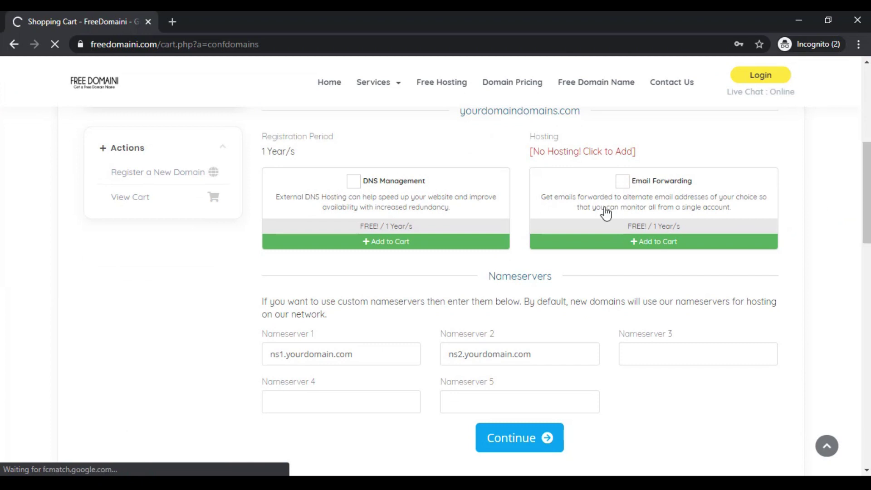
{"action": "left_click", "coordinate": [387, 186]}
{"action": "left_click", "coordinate": [666, 190]}
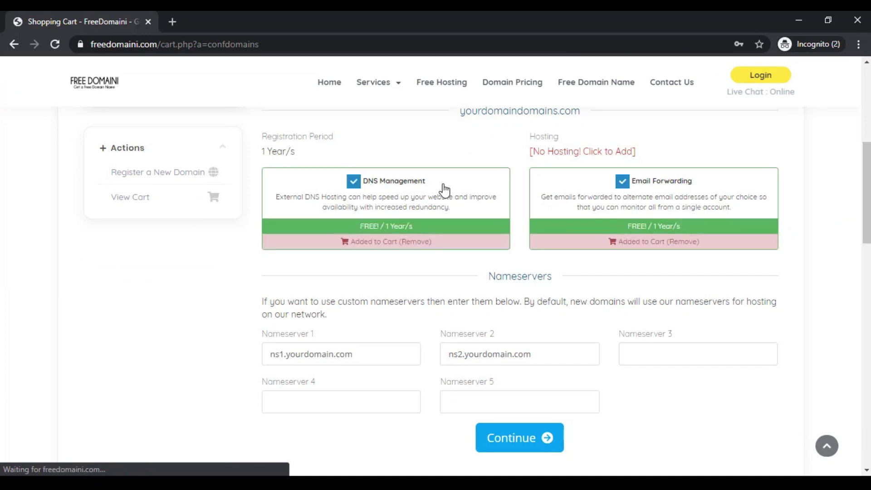
{"action": "left_click", "coordinate": [546, 438]}
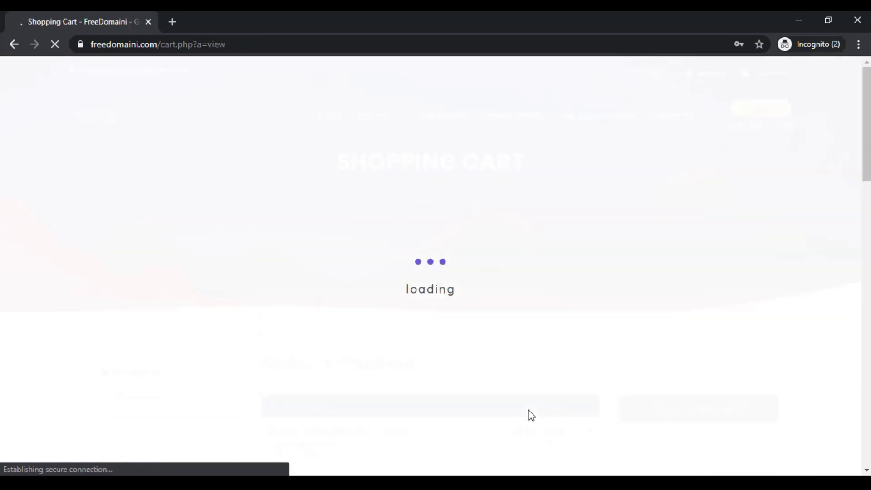
- Check out the cart to reach the personal information and billing address form
{"action": "scroll", "coordinate": [647, 227], "scroll_direction": "down", "scroll_amount": 3}
{"action": "scroll", "coordinate": [720, 287], "scroll_direction": "down", "scroll_amount": 2}
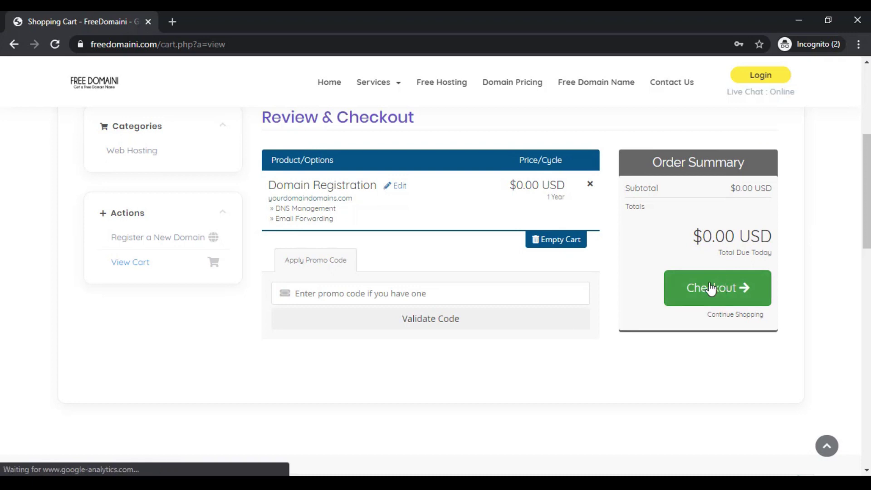
{"action": "left_click", "coordinate": [714, 293]}
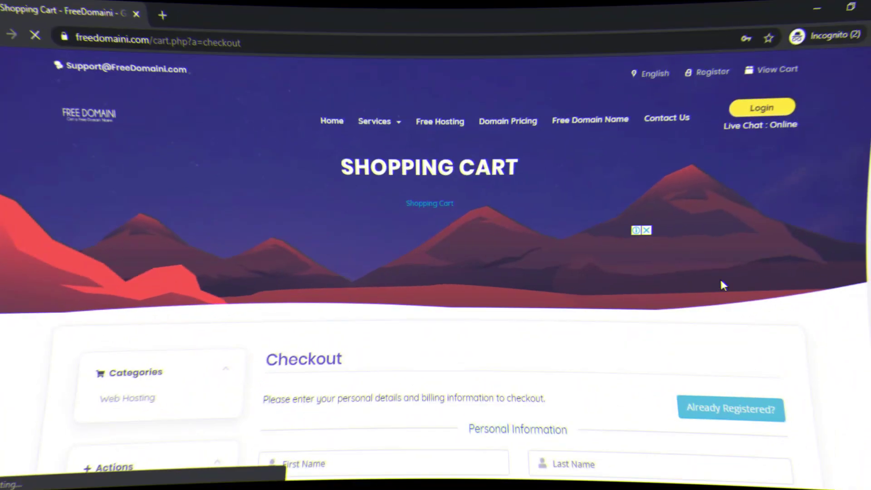
{"action": "left_click_drag", "start_coordinate": [866, 130], "coordinate": [867, 183]}
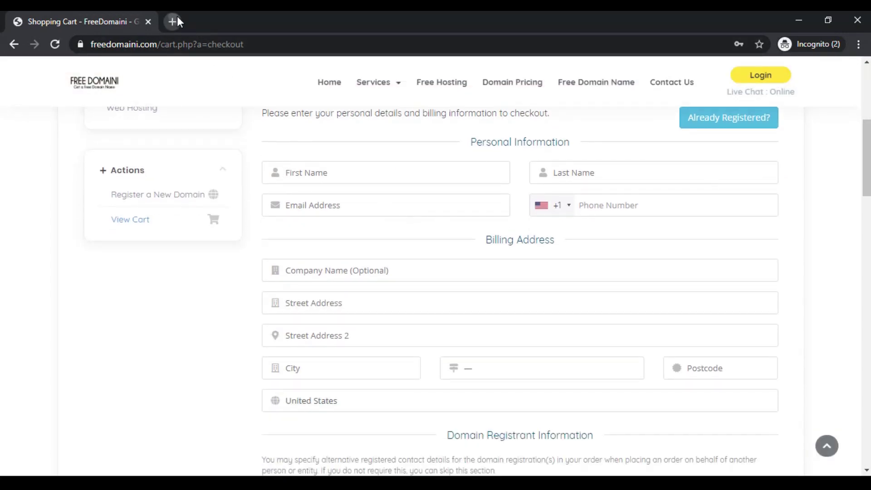
- Search the web for TEMP MAIL in a new tab and open the temp-mail.org result
{"action": "left_click", "coordinate": [174, 21]}
{"action": "type", "text": "TEM"}
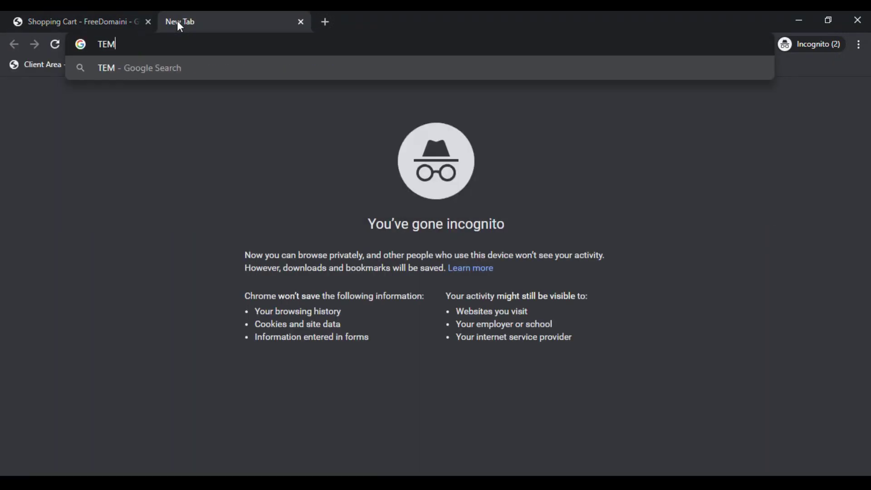
{"action": "type", "text": "P MAIL"}
{"action": "key", "text": "Return"}
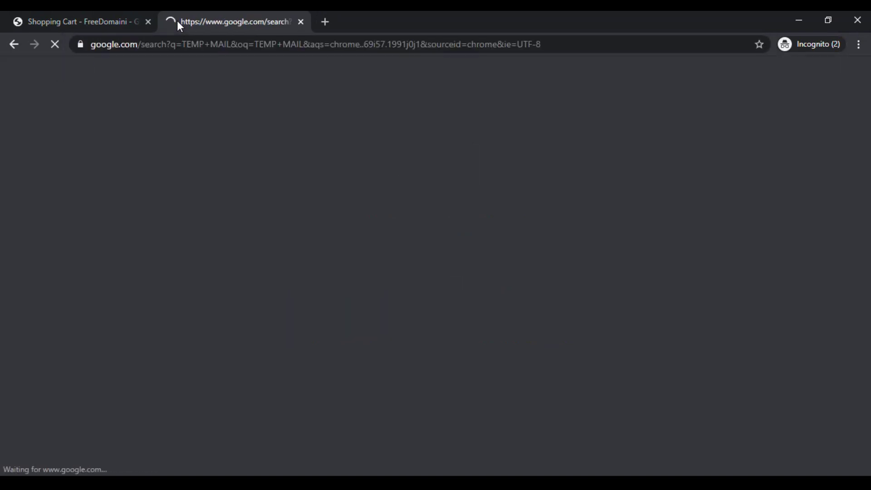
{"action": "left_click", "coordinate": [219, 205]}
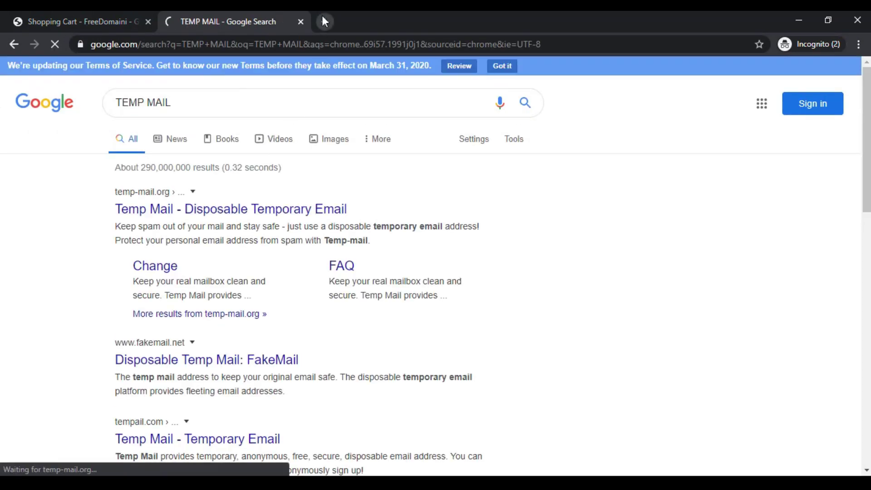
- Search the web for "us fake address generator" in another new tab
{"action": "left_click", "coordinate": [324, 21]}
{"action": "type", "text": "US FAK"}
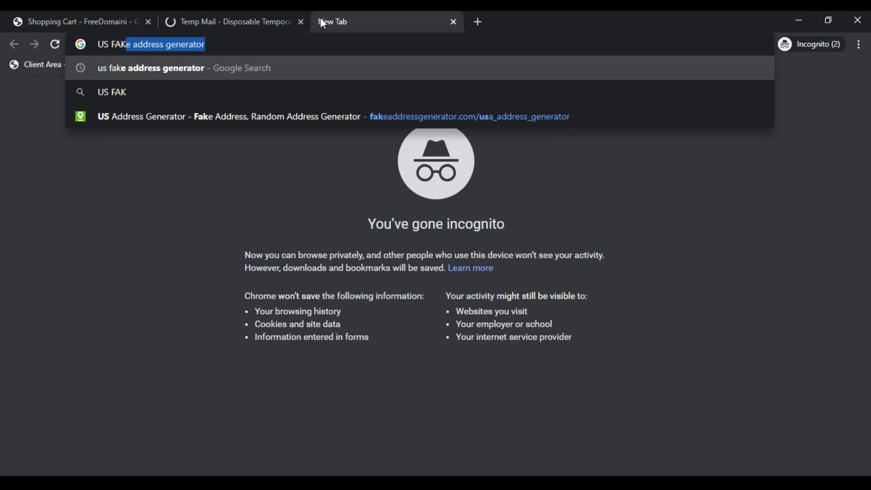
{"action": "key", "text": "Delete"}
{"action": "key", "text": "Down"}
{"action": "key", "text": "Return"}
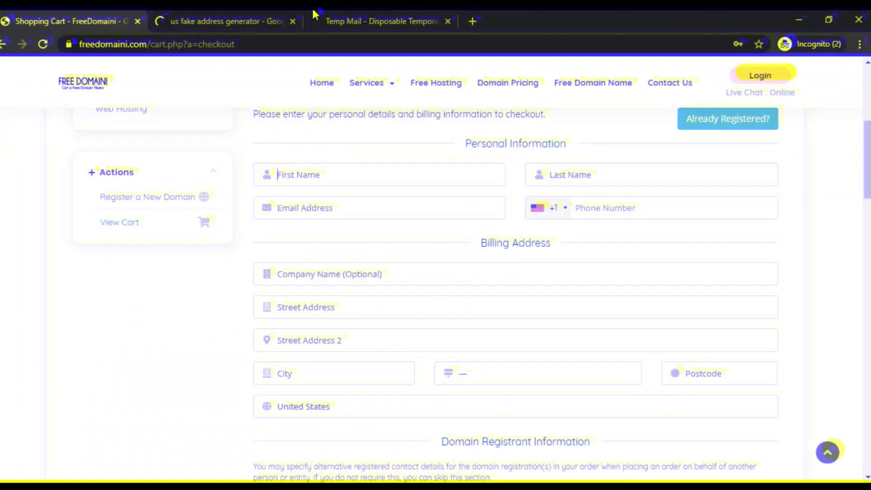
- Move the Temp Mail page next to the shopping cart, copy its temporary email address and return to the checkout form
{"action": "left_click_drag", "start_coordinate": [369, 21], "coordinate": [148, 16]}
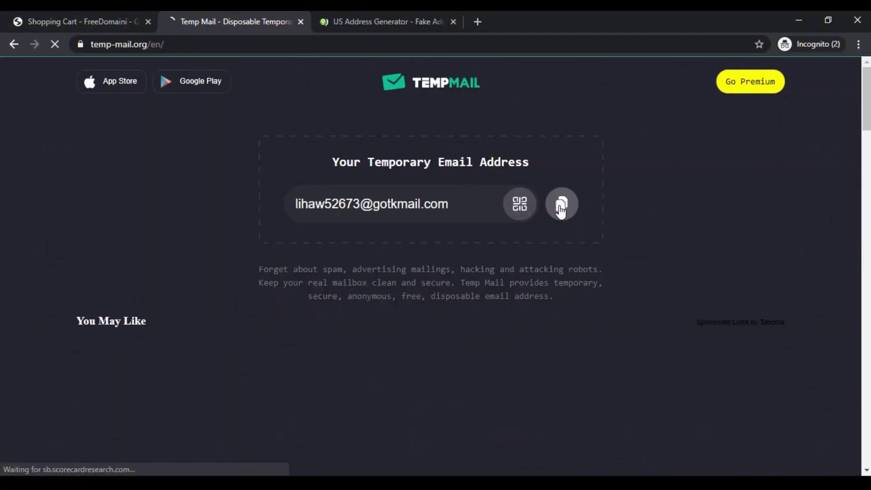
{"action": "left_click", "coordinate": [561, 210]}
{"action": "left_click", "coordinate": [93, 18]}
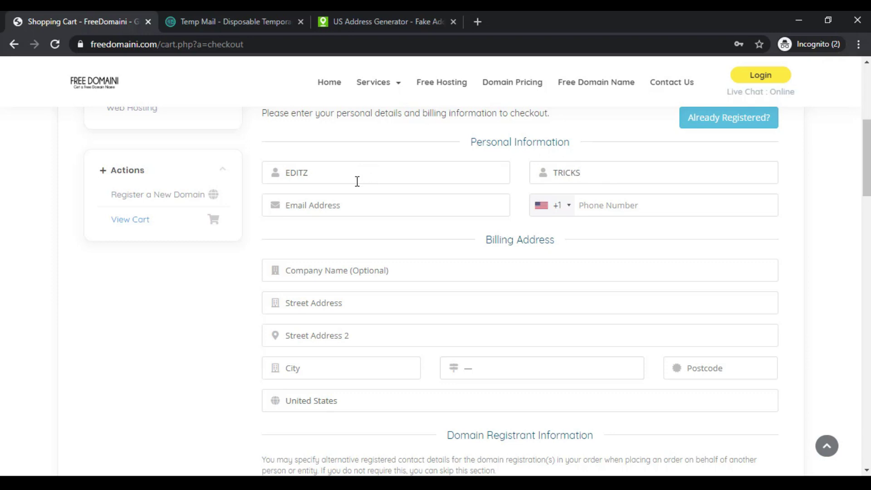
- Fill in the temporary email address and paste the generated street address into the Company Name field of the checkout form
{"action": "left_click", "coordinate": [300, 204]}
{"action": "key", "text": "ctrl+v"}
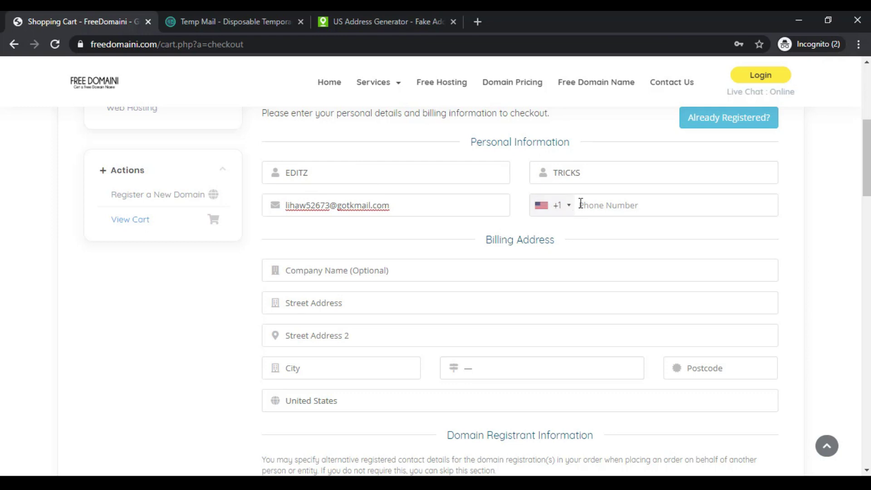
{"action": "left_click", "coordinate": [389, 19]}
{"action": "scroll", "coordinate": [341, 272], "scroll_direction": "down", "scroll_amount": 8}
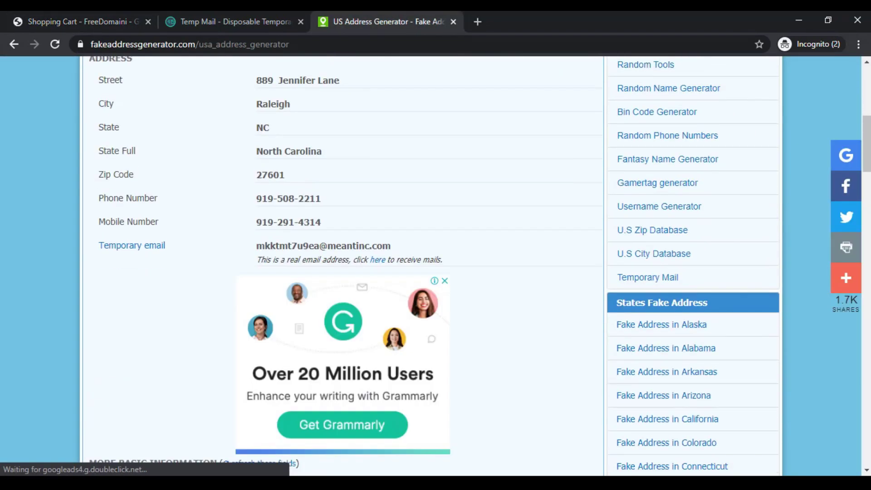
{"action": "scroll", "coordinate": [340, 272], "scroll_direction": "up", "scroll_amount": 2}
{"action": "triple_click", "coordinate": [341, 155]}
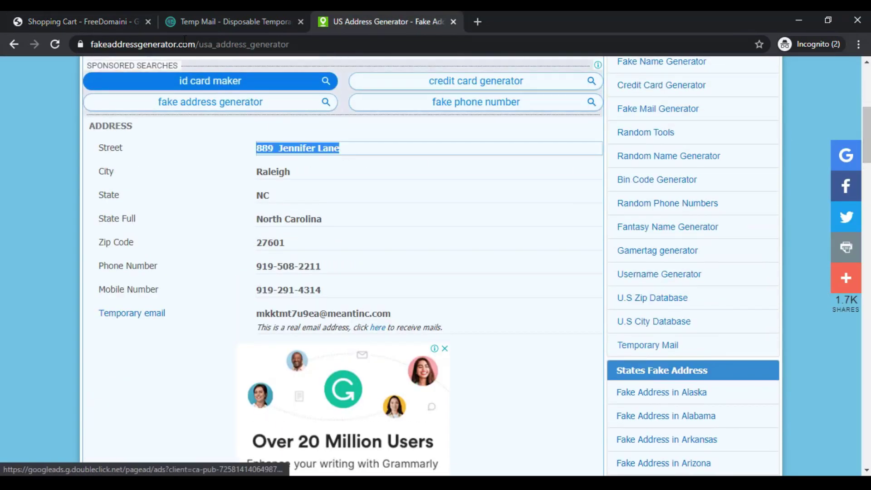
{"action": "left_click", "coordinate": [120, 26]}
{"action": "key", "text": "ctrl+v"}
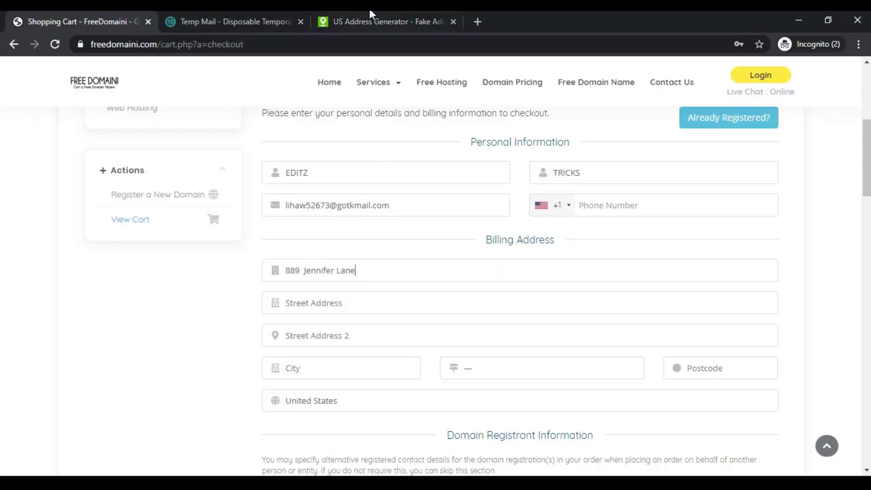
- Copy the city from the generated US address into the City field of the billing address
{"action": "left_click", "coordinate": [369, 21]}
{"action": "double_click", "coordinate": [273, 171]}
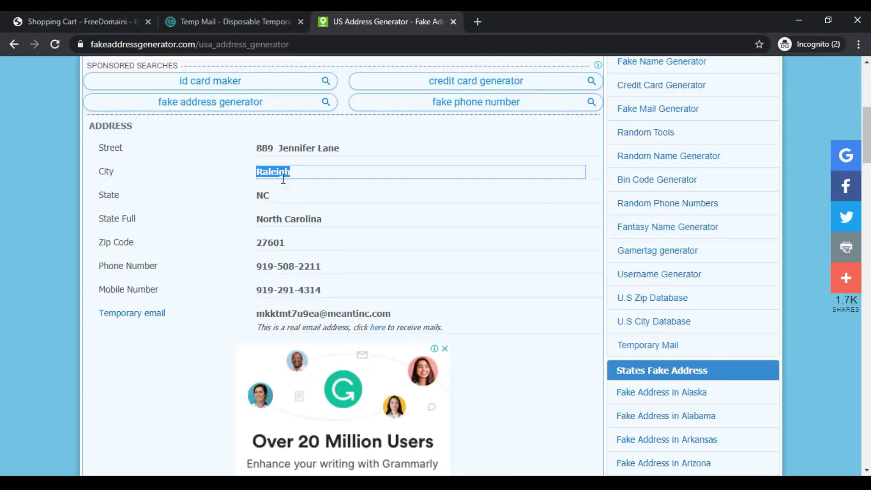
{"action": "left_click", "coordinate": [132, 21]}
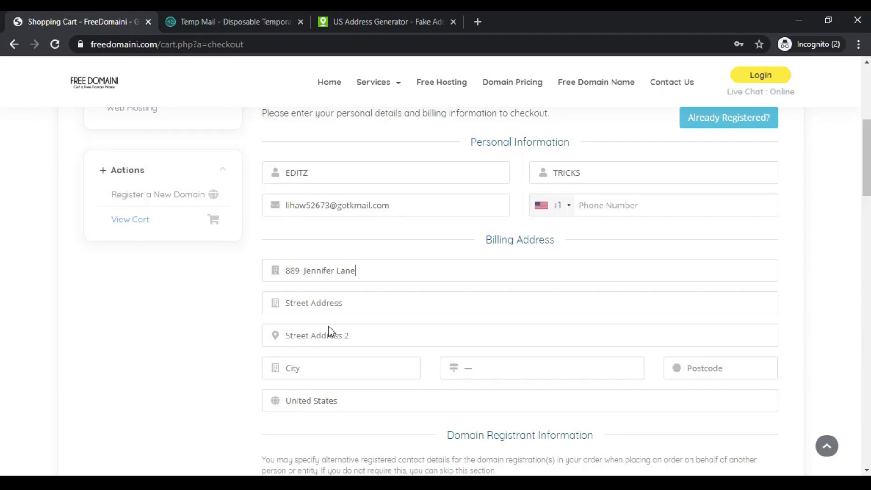
{"action": "left_click", "coordinate": [329, 327]}
{"action": "left_click", "coordinate": [323, 373]}
{"action": "key", "text": "ctrl+v"}
- Copy the zip code from the generated US address into the Postcode field of the billing address
{"action": "left_click", "coordinate": [386, 12]}
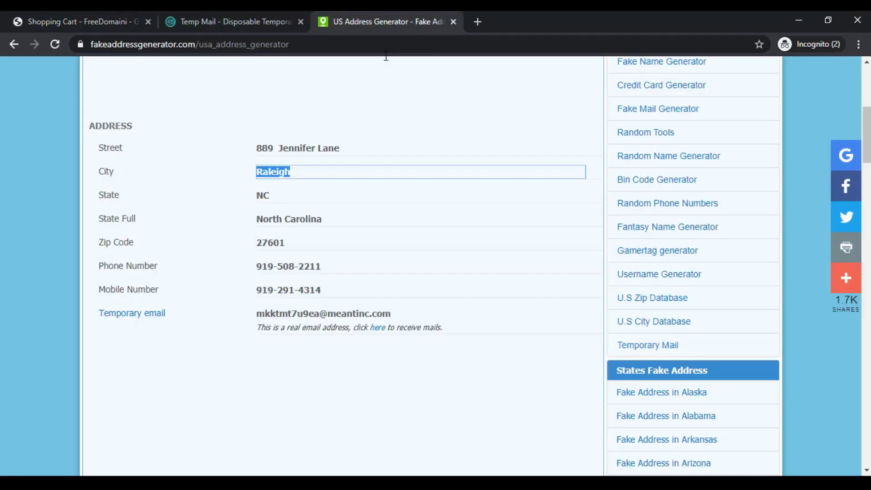
{"action": "left_click", "coordinate": [278, 254]}
{"action": "left_click", "coordinate": [279, 253]}
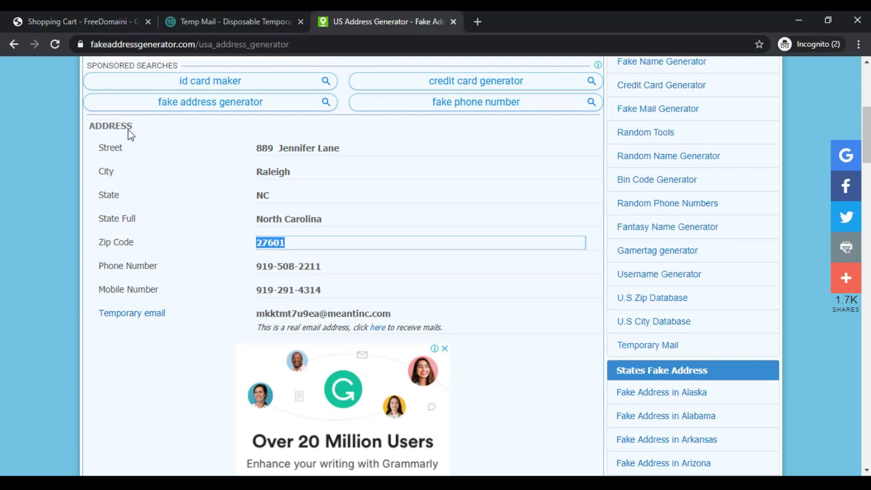
{"action": "left_click", "coordinate": [93, 21]}
{"action": "left_click", "coordinate": [689, 368]}
{"action": "key", "text": "ctrl+v"}
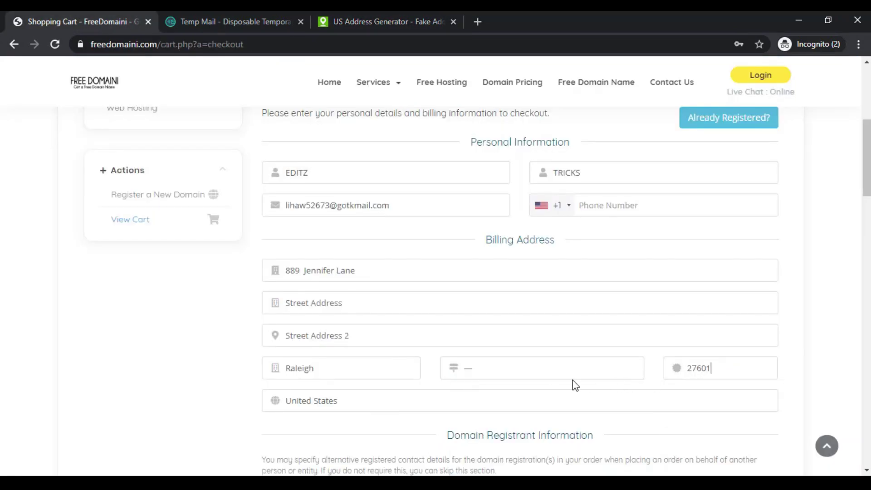
- Set the billing address state to North Carolina
{"action": "left_click", "coordinate": [568, 375]}
{"action": "type", "text": "nev"}
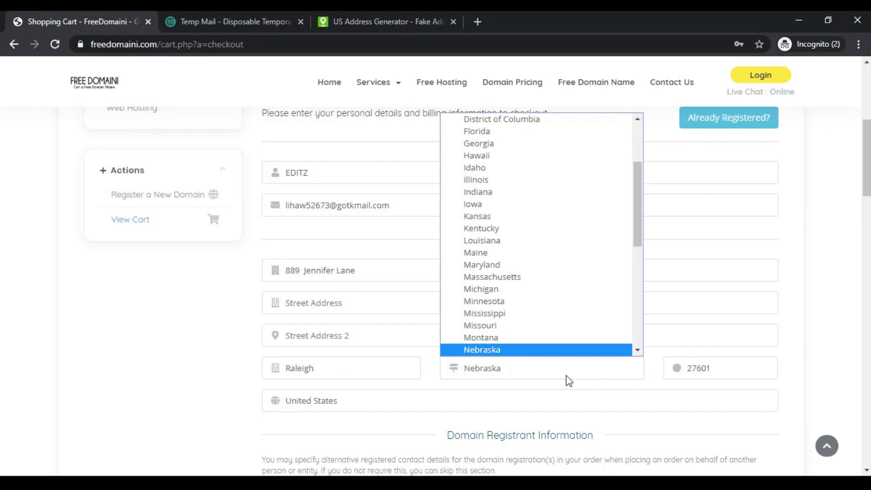
{"action": "key", "text": "Down"}
{"action": "key", "text": "Down"}
{"action": "key", "text": "Down"}
{"action": "key", "text": "Down"}
{"action": "key", "text": "Down"}
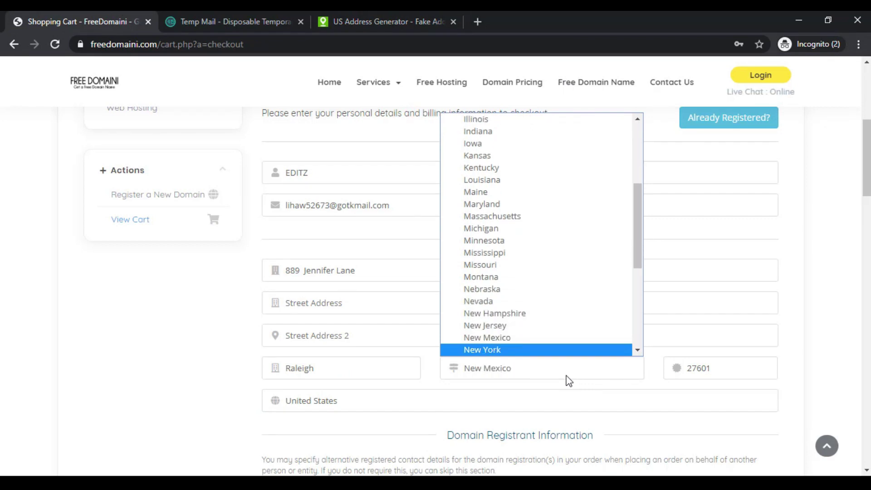
{"action": "key", "text": "Down"}
{"action": "left_click", "coordinate": [544, 342]}
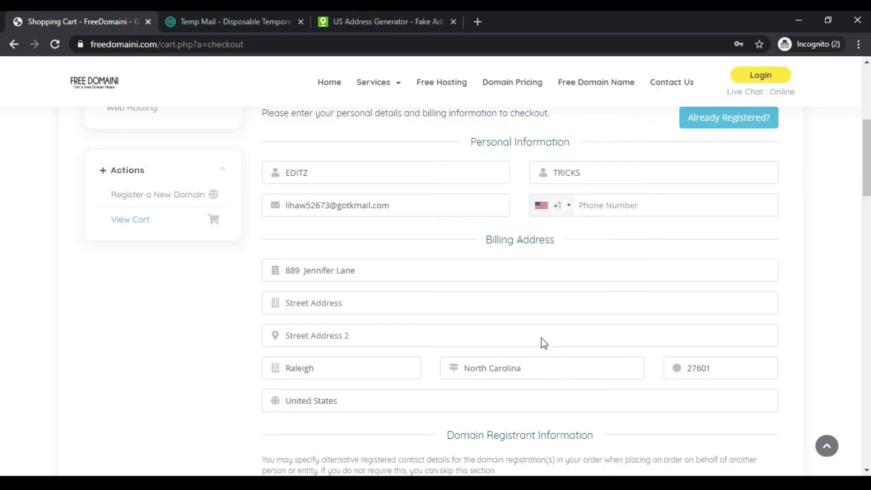
- Copy the generated phone number into the Phone Number field of the personal information
{"action": "key", "text": "ctrl+shift+Tab"}
{"action": "left_click", "coordinate": [315, 268]}
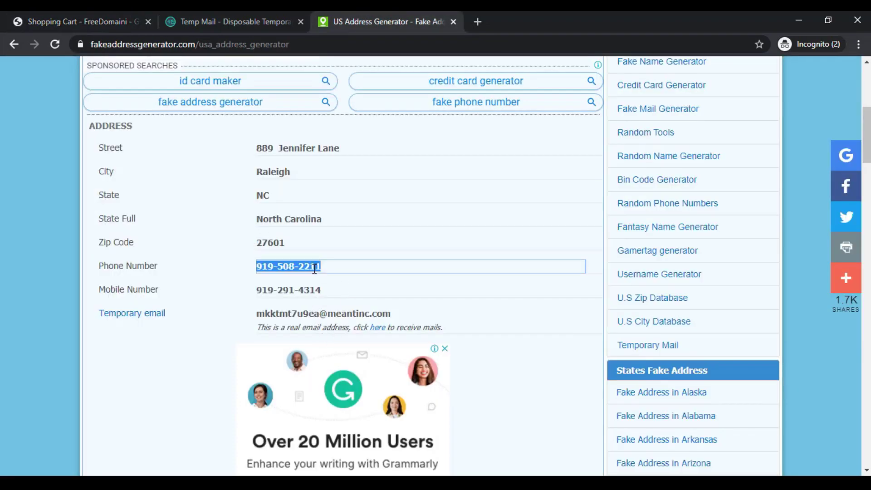
{"action": "key", "text": "ctrl+c"}
{"action": "key", "text": "ctrl+Tab"}
{"action": "left_click", "coordinate": [608, 207]}
{"action": "key", "text": "ctrl+v"}
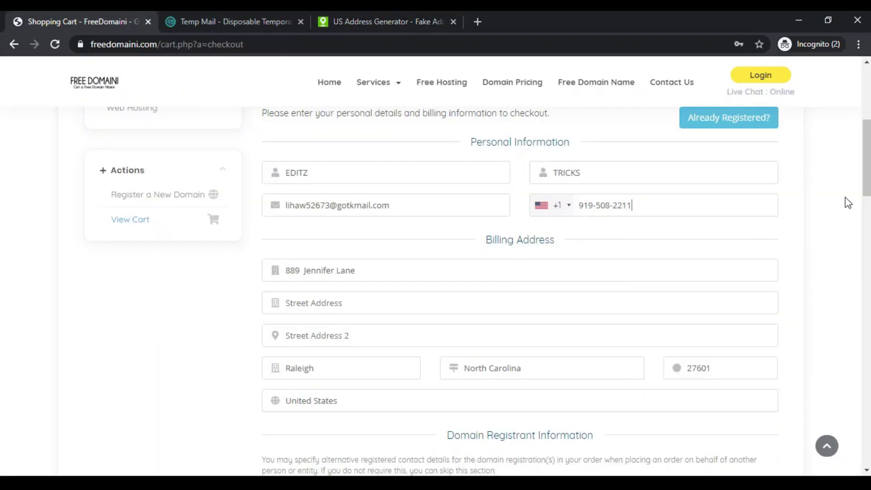
- Enter the account password and repeat it in the Confirm Password field under Account Security
{"action": "scroll", "coordinate": [845, 200], "scroll_direction": "down", "scroll_amount": 2}
{"action": "scroll", "coordinate": [522, 237], "scroll_direction": "down", "scroll_amount": 3}
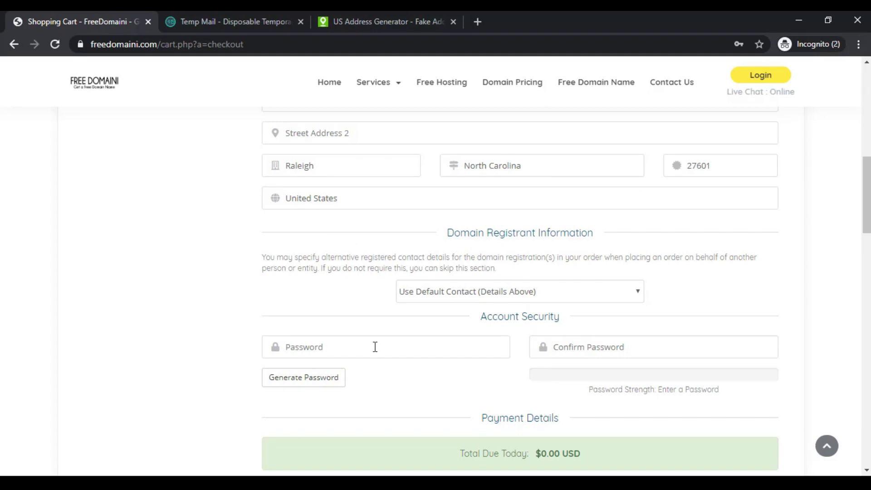
{"action": "left_click", "coordinate": [375, 347]}
{"action": "left_click", "coordinate": [360, 382]}
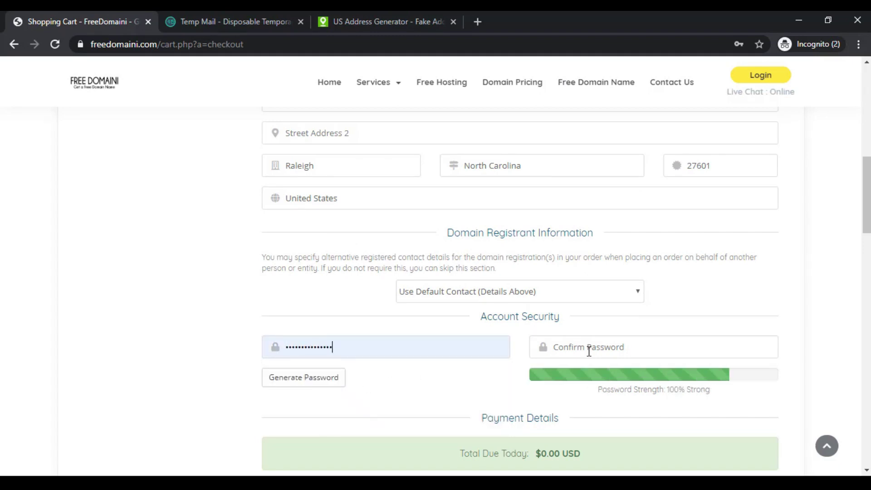
{"action": "left_click", "coordinate": [588, 350]}
{"action": "double_click", "coordinate": [408, 349]}
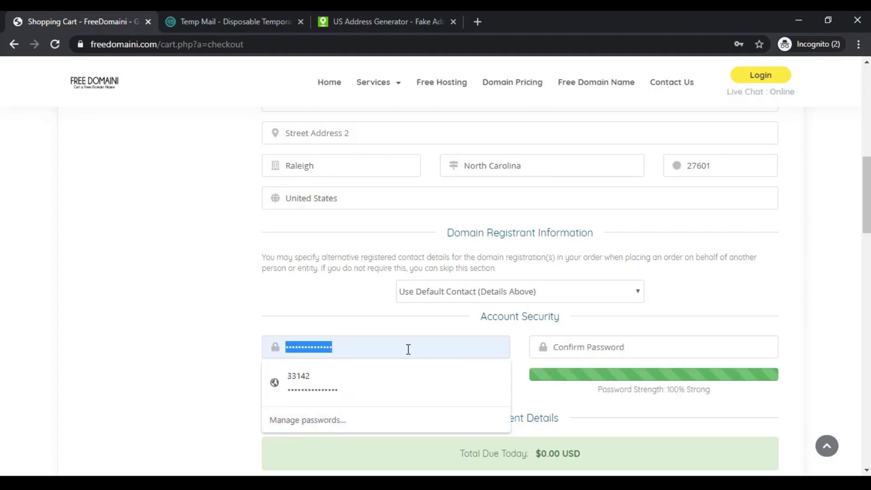
{"action": "type", "text": "••••••••••••"}
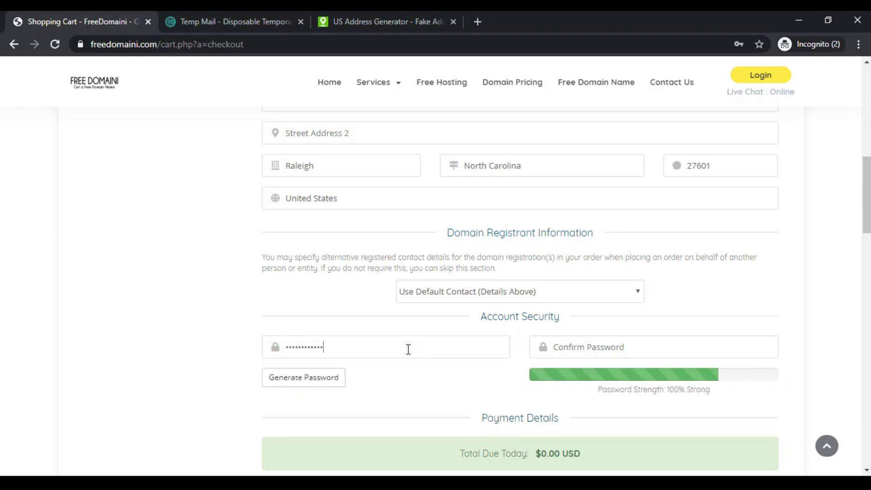
{"action": "key", "text": "Tab"}
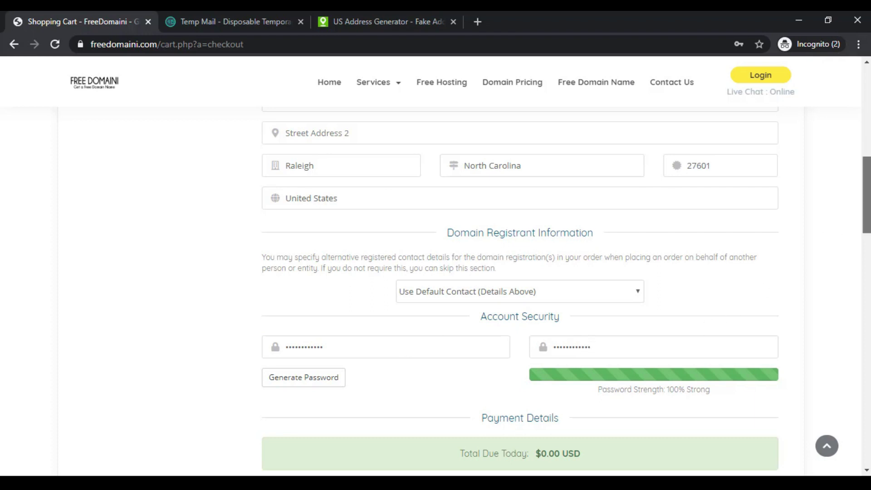
{"action": "left_click_drag", "start_coordinate": [866, 215], "coordinate": [866, 260]}
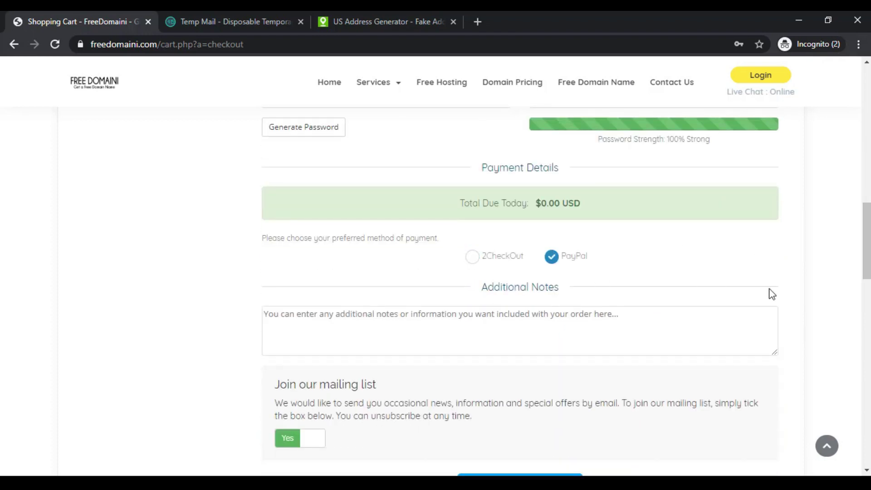
{"action": "scroll", "coordinate": [771, 293], "scroll_direction": "down", "scroll_amount": 5}
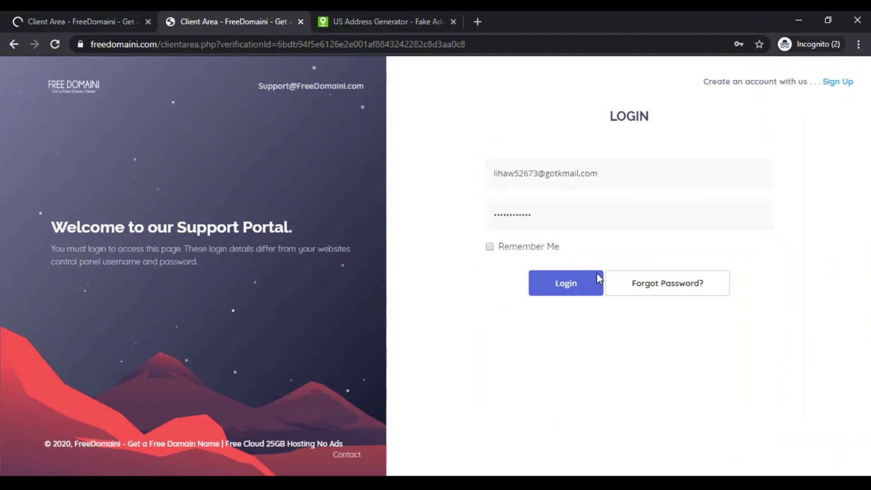
- Return to the My Details page of the client area and resend the verification email
{"action": "left_click", "coordinate": [108, 10]}
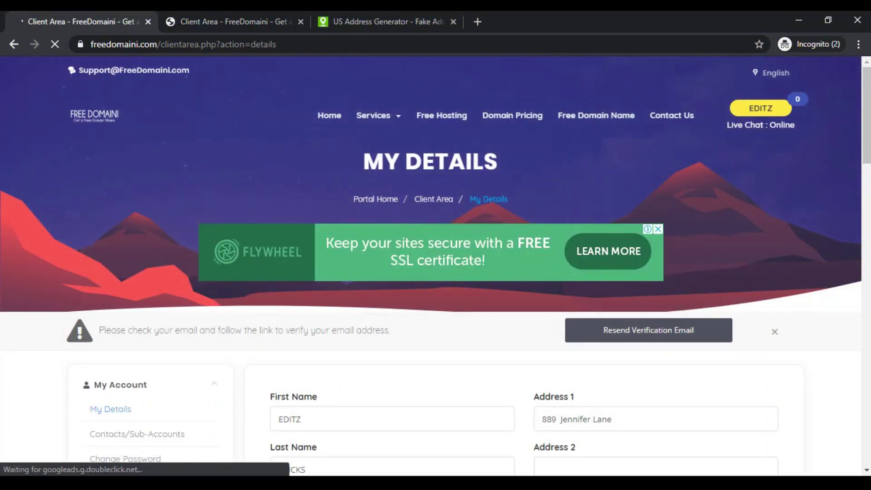
{"action": "scroll", "coordinate": [435, 272], "scroll_direction": "down", "scroll_amount": 4}
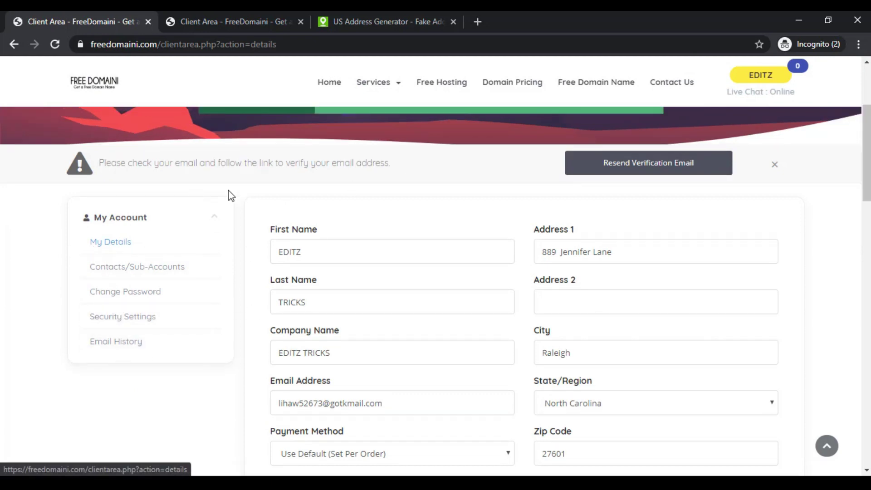
{"action": "left_click", "coordinate": [693, 166]}
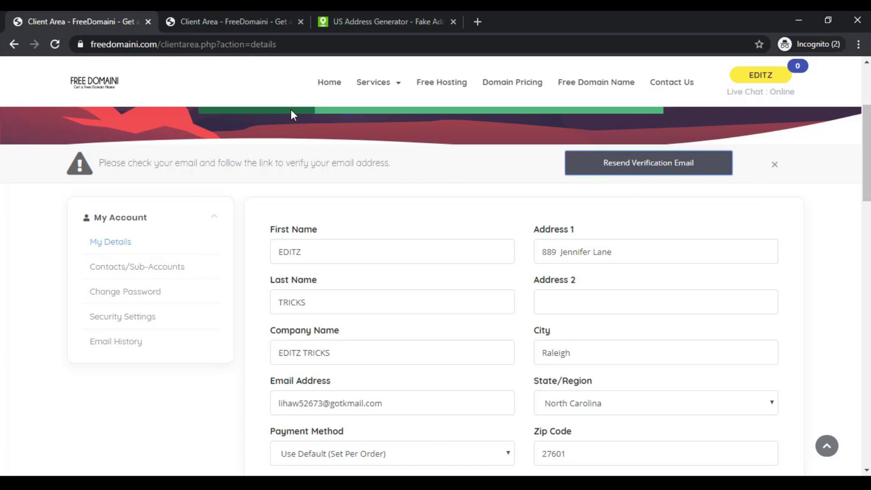
- Reload the email verification page and open the account's domain list from the client area
{"action": "left_click", "coordinate": [252, 23]}
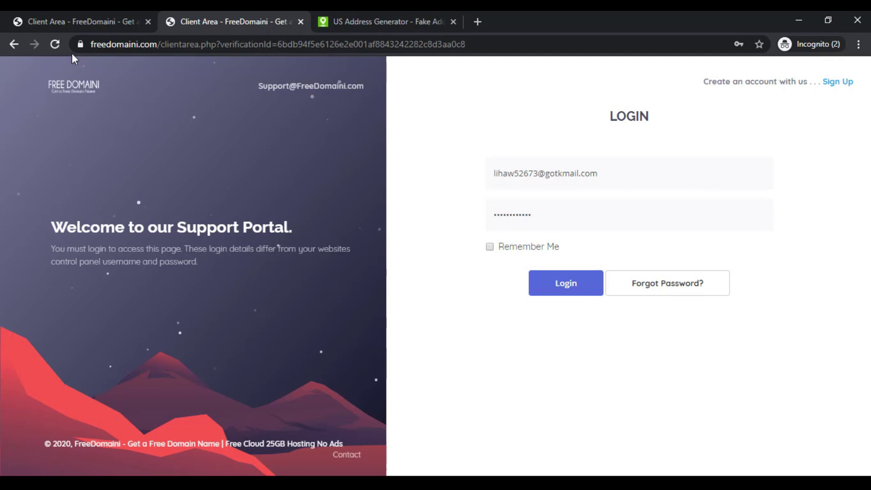
{"action": "left_click", "coordinate": [55, 42]}
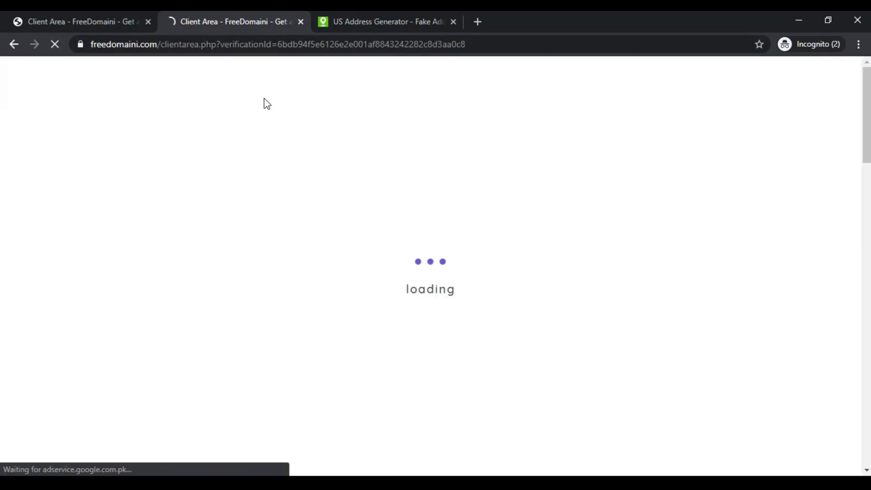
{"action": "scroll", "coordinate": [567, 259], "scroll_direction": "down", "scroll_amount": 1}
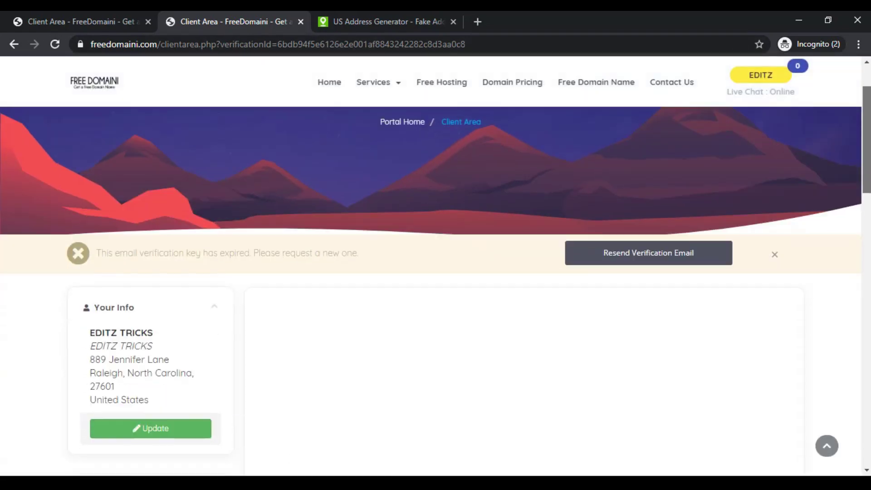
{"action": "scroll", "coordinate": [563, 257], "scroll_direction": "down", "scroll_amount": 7}
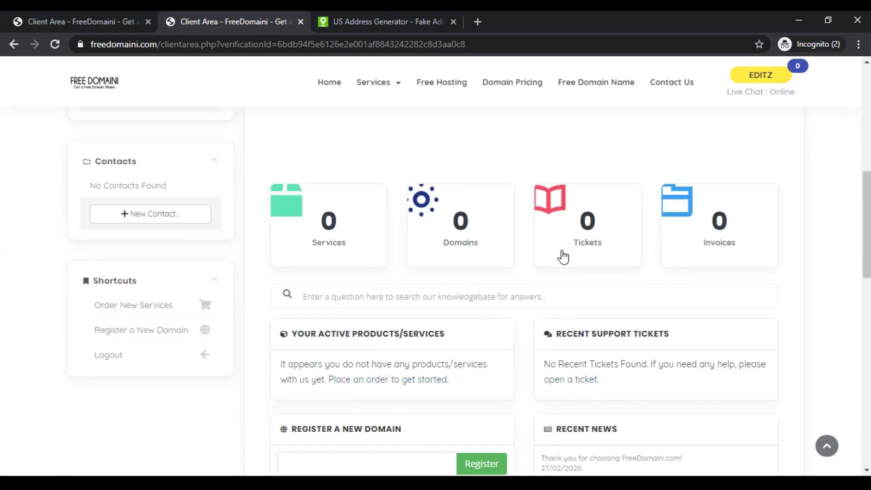
{"action": "left_click", "coordinate": [458, 231]}
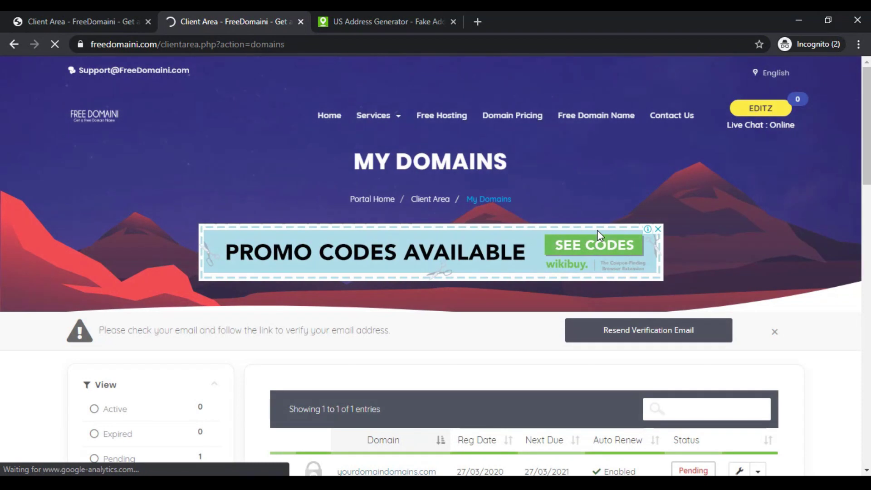
- Check the actions available for yourdomaindomains.com in the domain list and open the domain through its Pending status
{"action": "scroll", "coordinate": [600, 235], "scroll_direction": "down", "scroll_amount": 5}
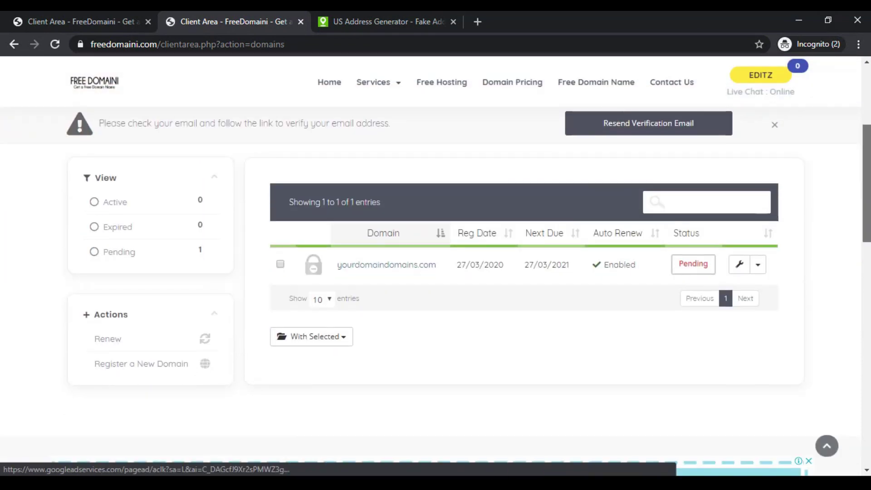
{"action": "scroll", "coordinate": [524, 284], "scroll_direction": "down", "scroll_amount": 1}
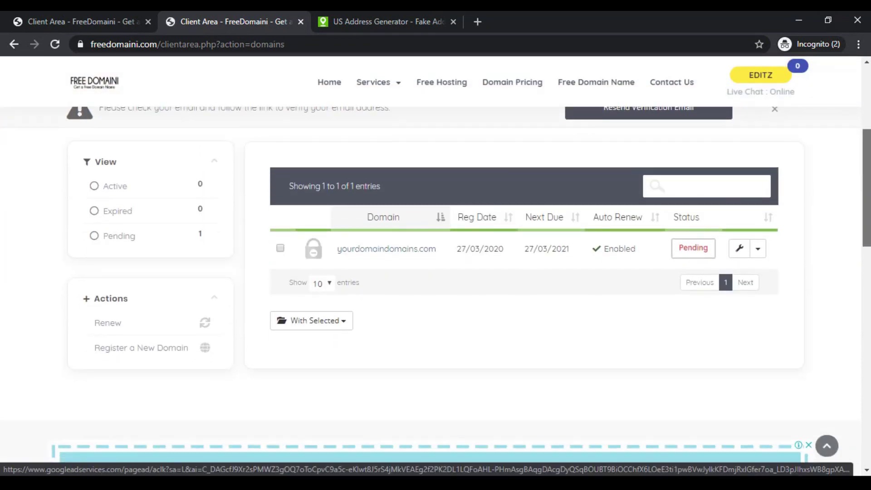
{"action": "left_click", "coordinate": [759, 250]}
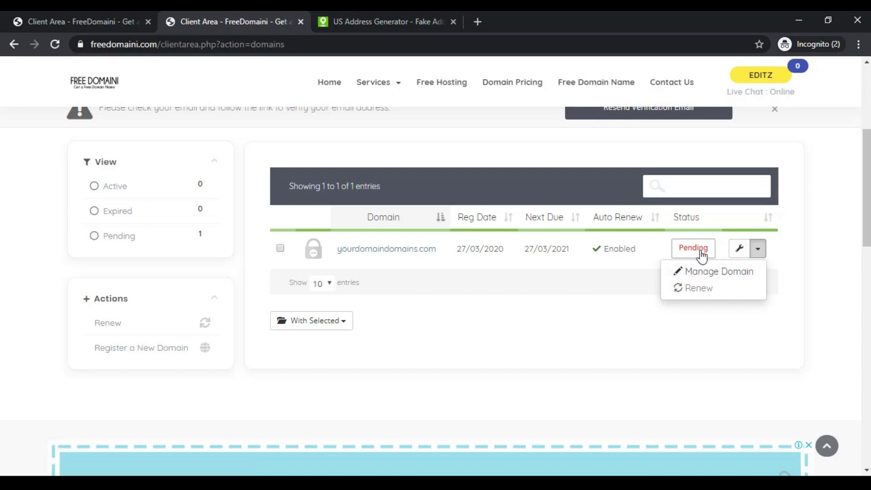
{"action": "left_click", "coordinate": [684, 253]}
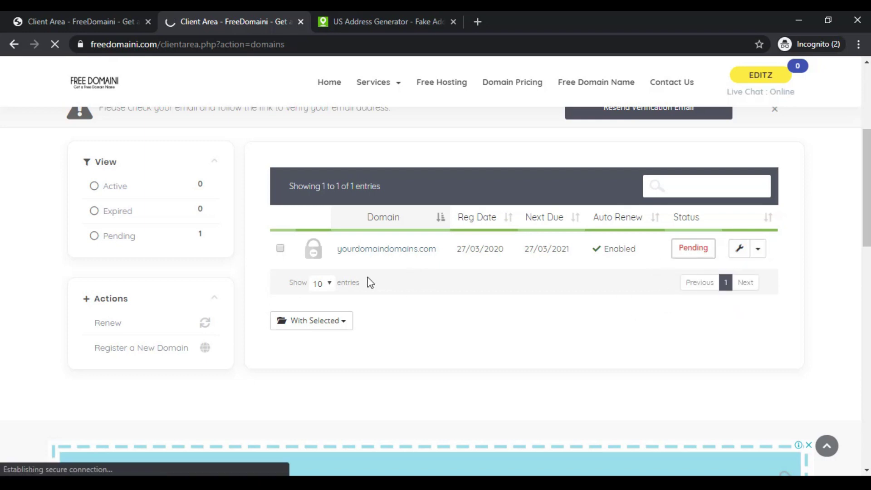